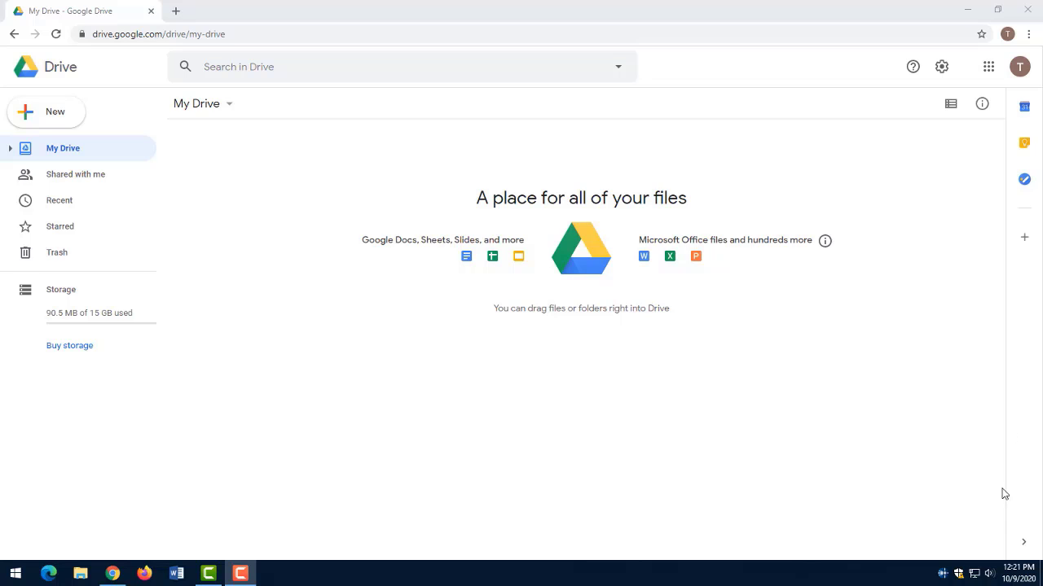
Open the Windows sound settings and bring up the list of recording devices in the Sound Control Panel.
right_click(989, 576)
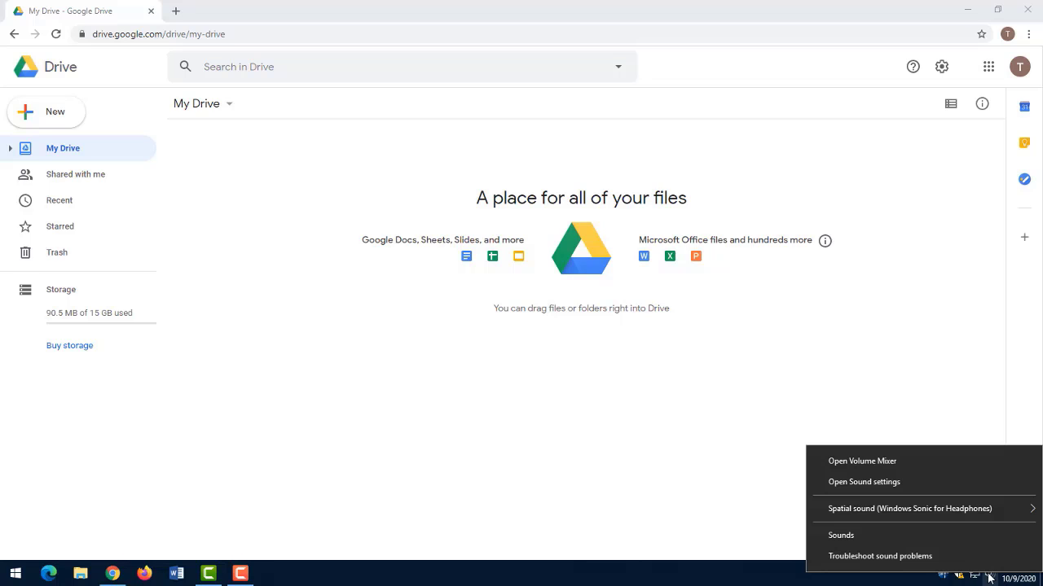
left_click(902, 486)
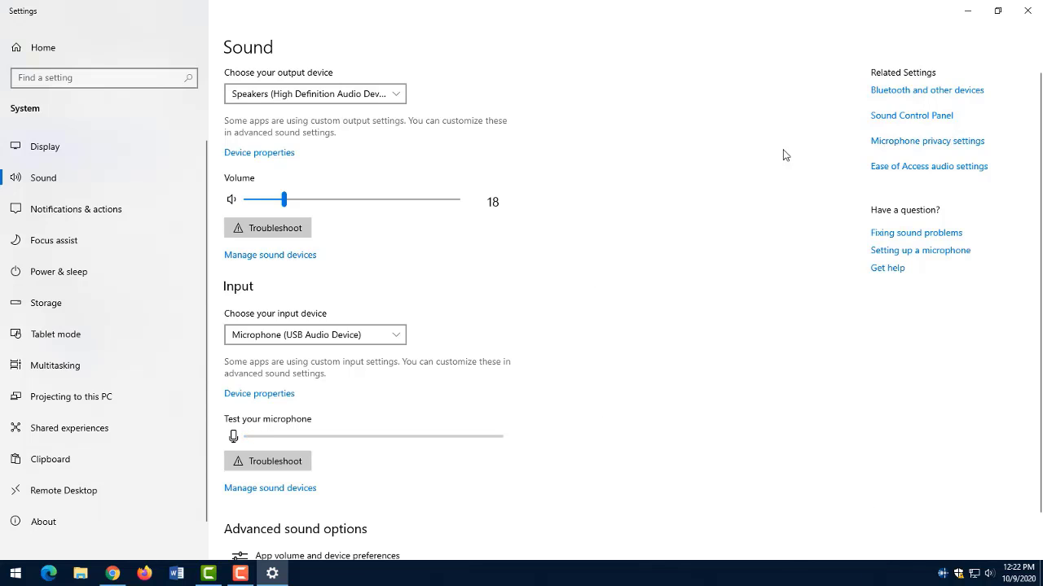
left_click(910, 119)
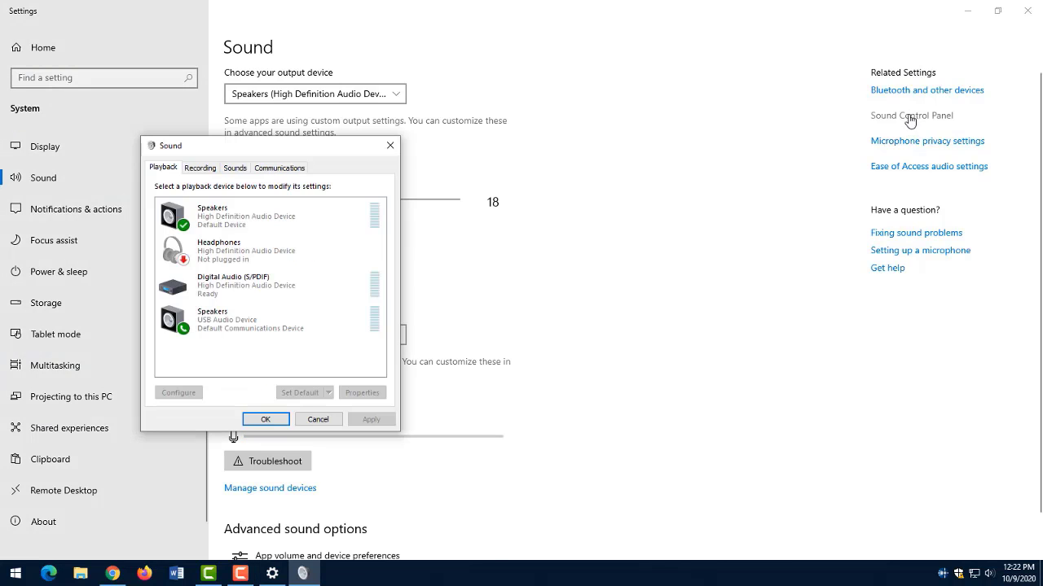
left_click_drag(242, 154, 407, 147)
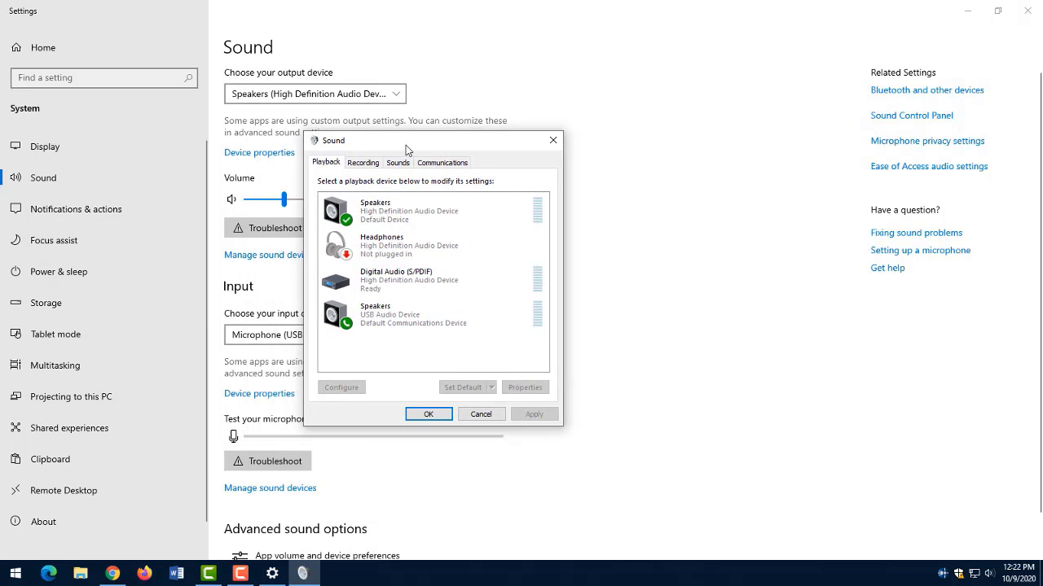
left_click(373, 165)
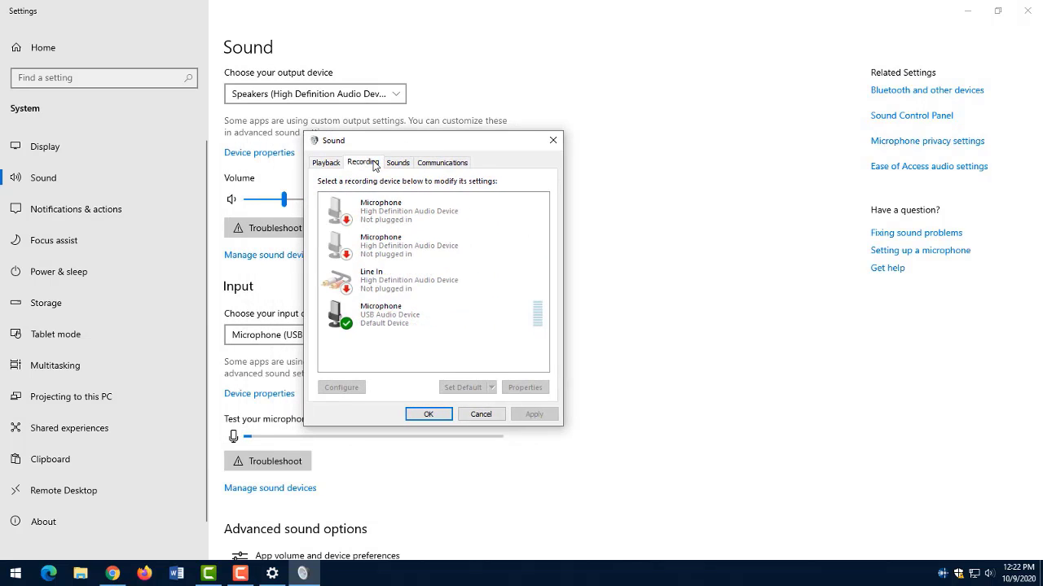
Check the input level of the default USB microphone, close the sound dialogs and minimize the settings window.
left_click(387, 319)
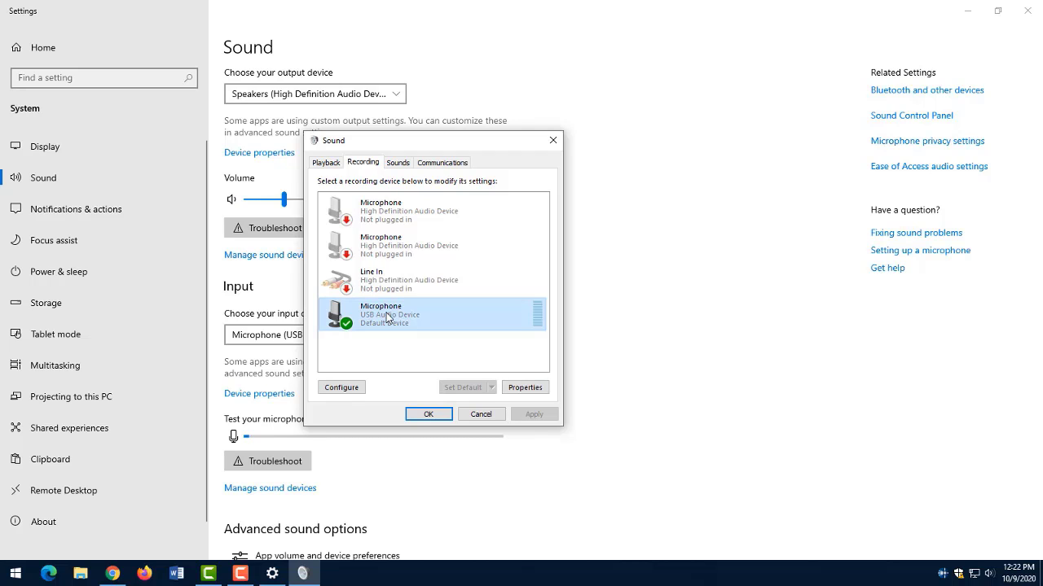
left_click(524, 388)
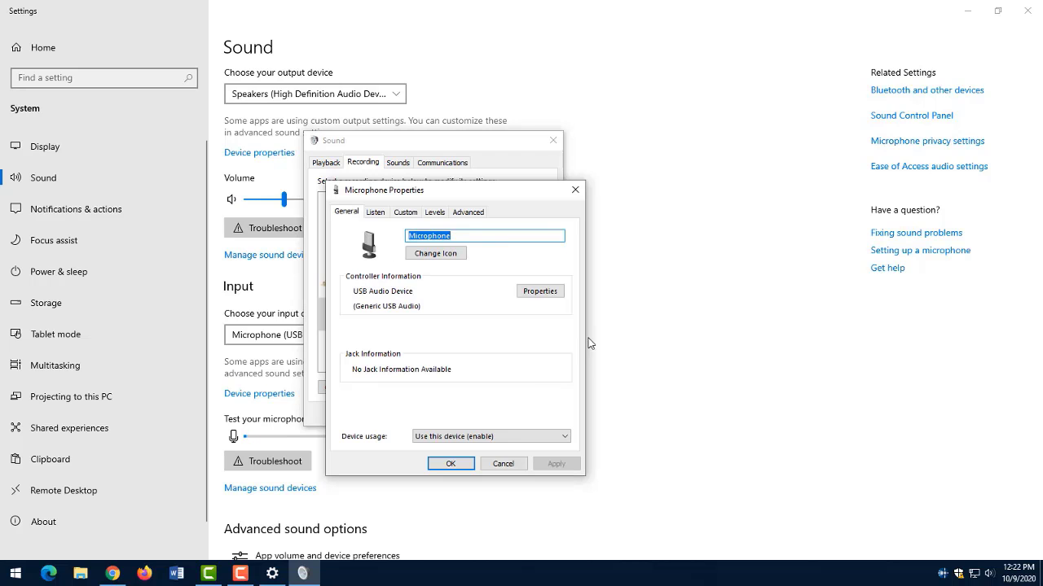
left_click(434, 214)
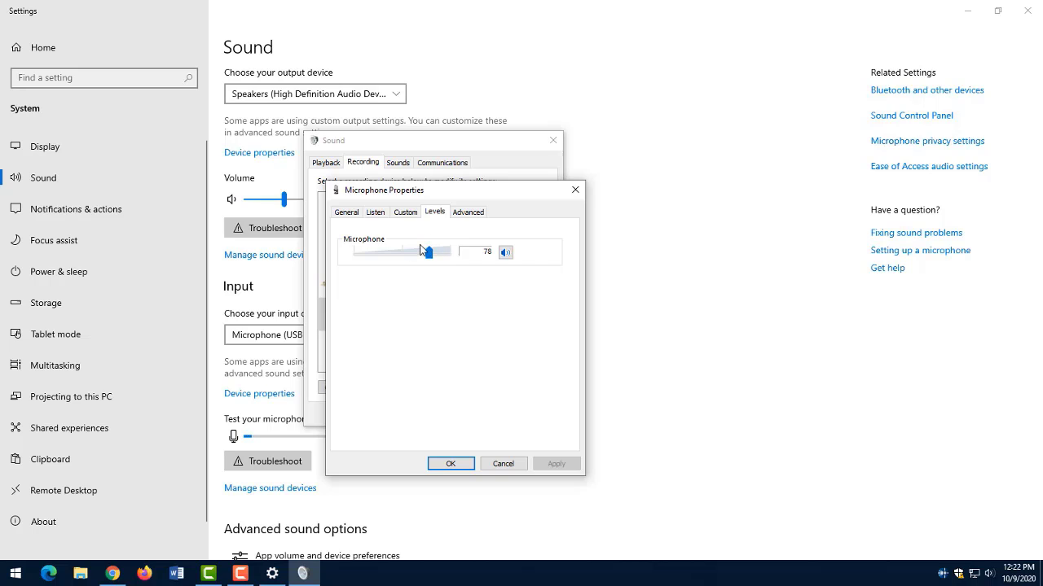
left_click(453, 465)
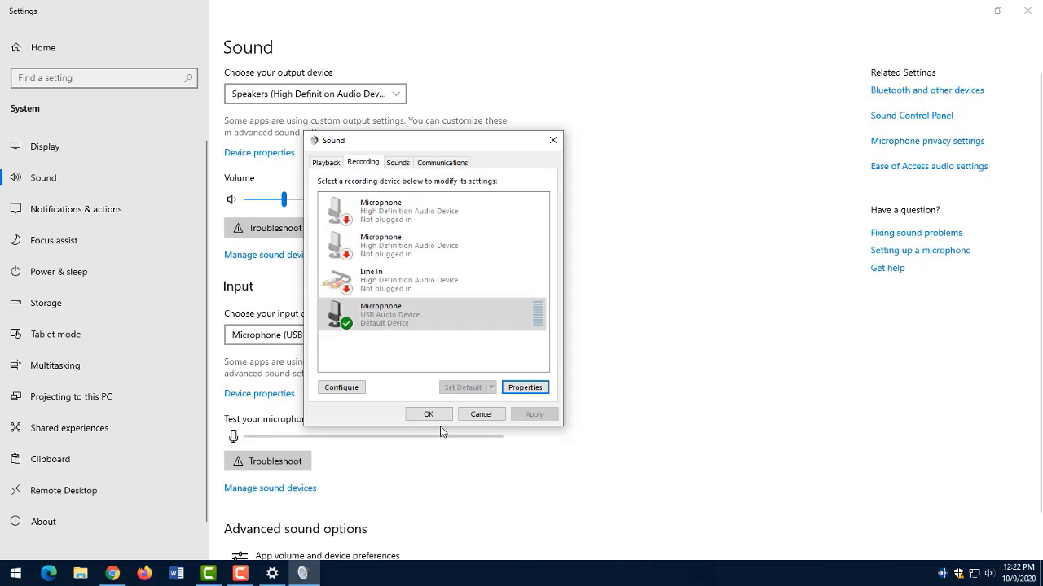
left_click(441, 416)
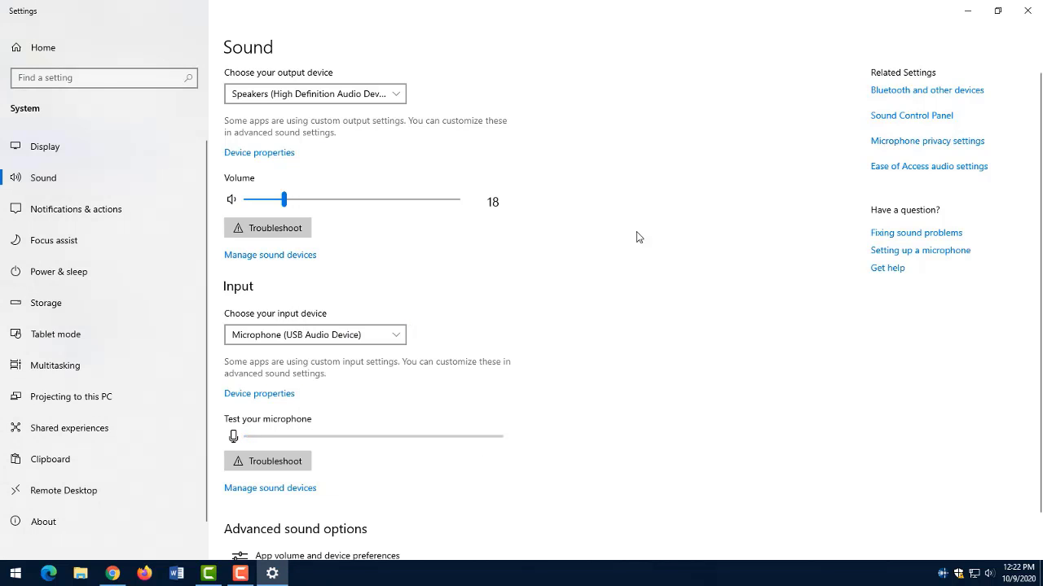
left_click(970, 11)
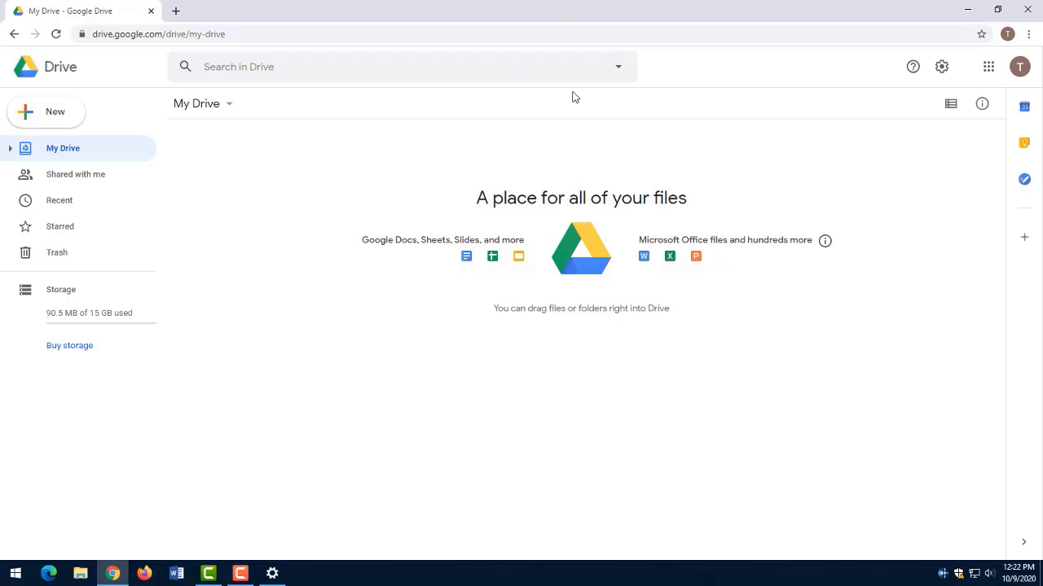
Create a blank Google Docs document and use Voice typing to dictate two paragraphs about the president's message in an employee newsletter.
right_click(289, 149)
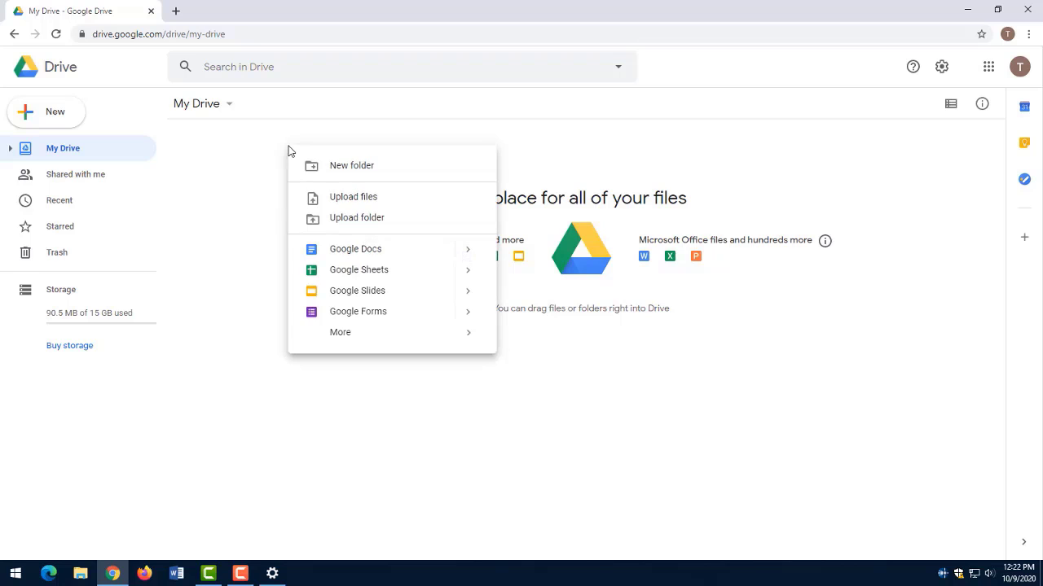
left_click(362, 254)
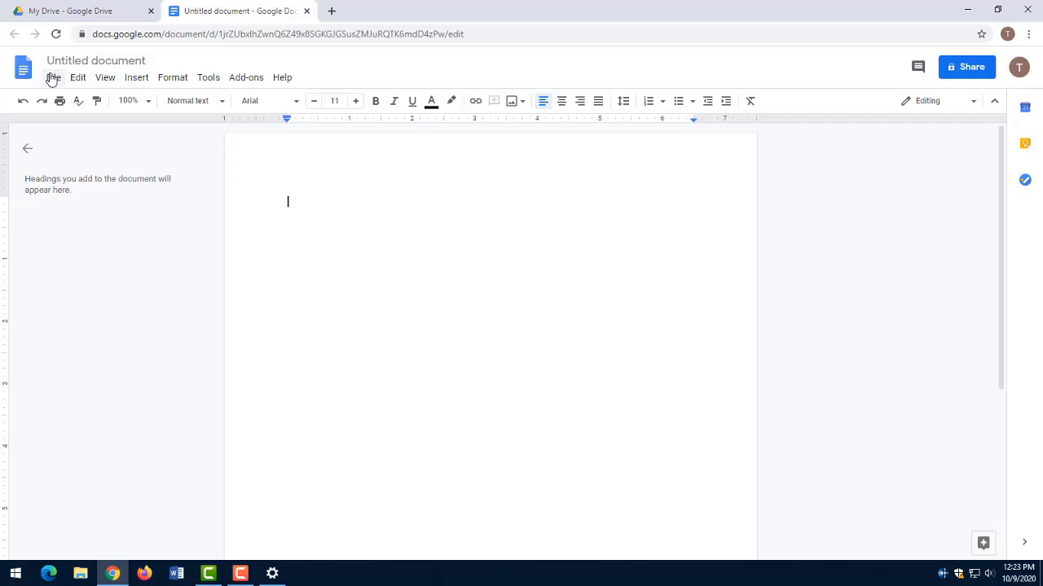
left_click(208, 82)
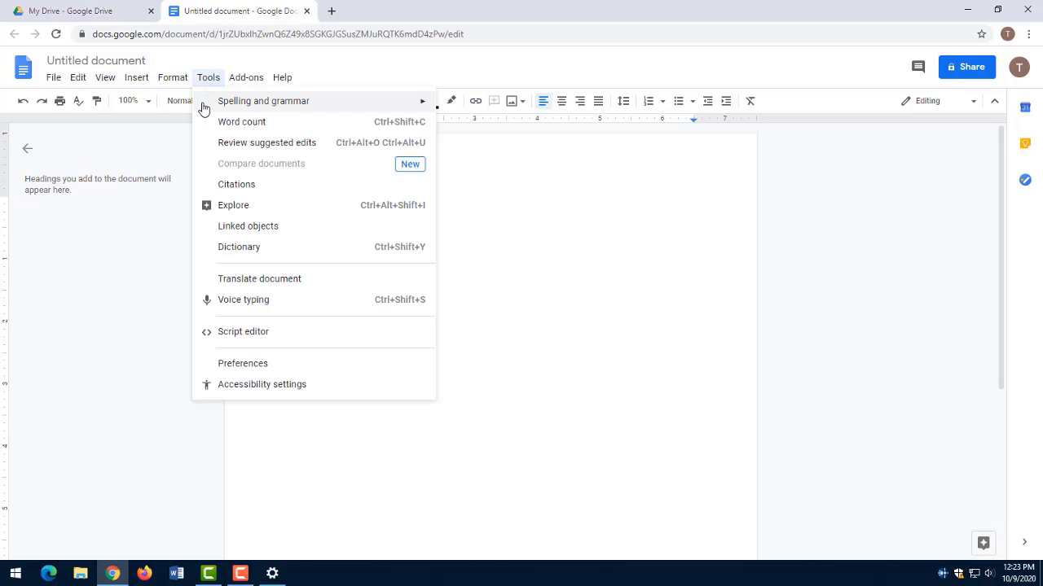
left_click(244, 300)
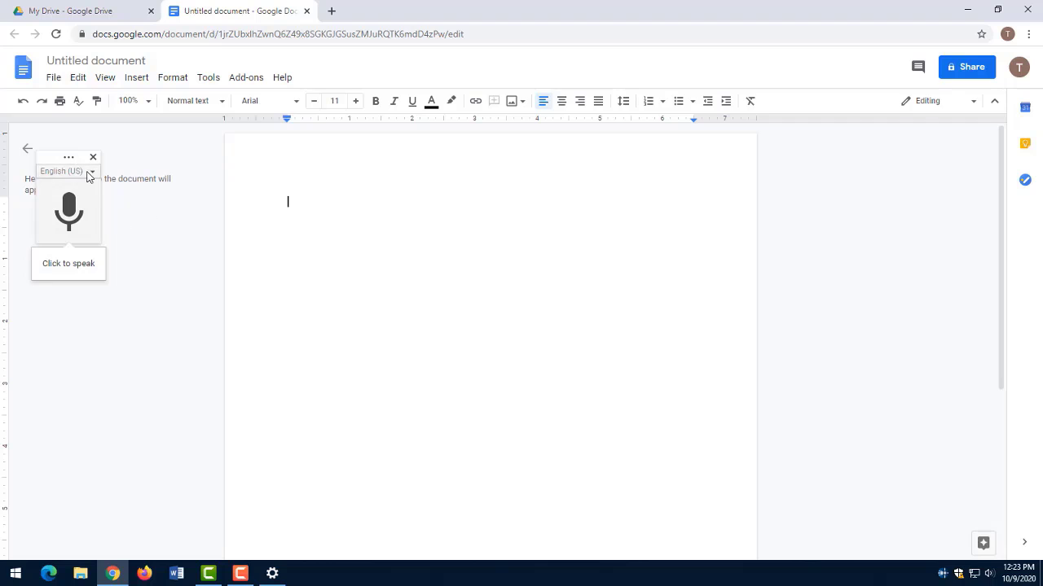
left_click_drag(55, 157, 83, 157)
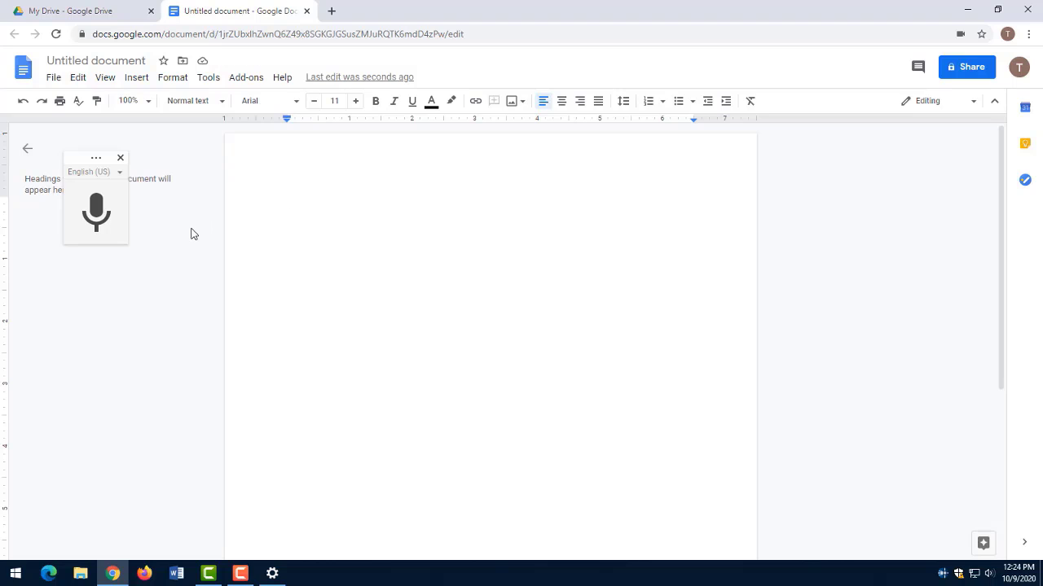
left_click(99, 210)
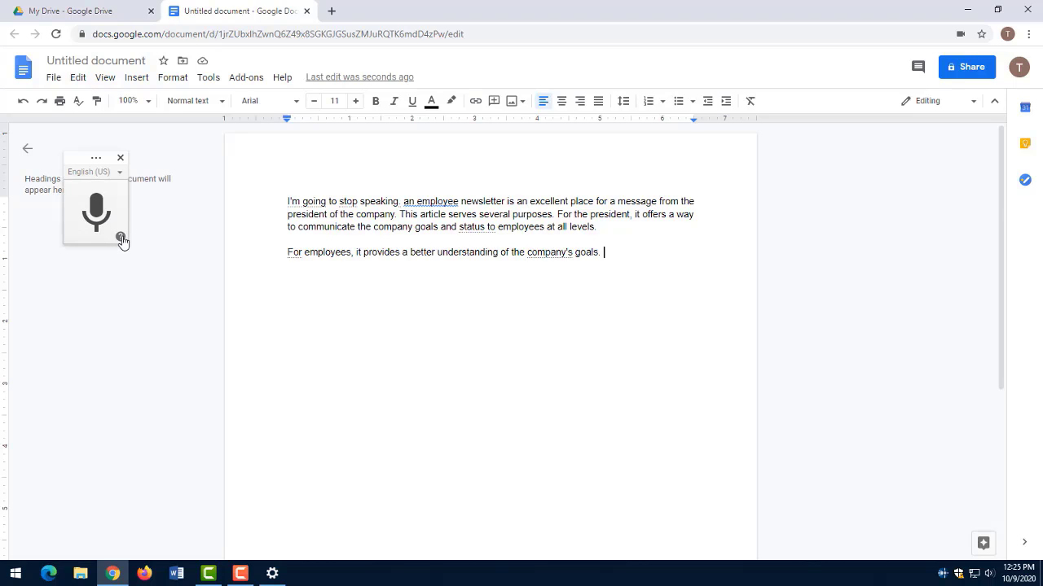
Open the voice typing help and read the instructions under "Type with your voice".
left_click(120, 237)
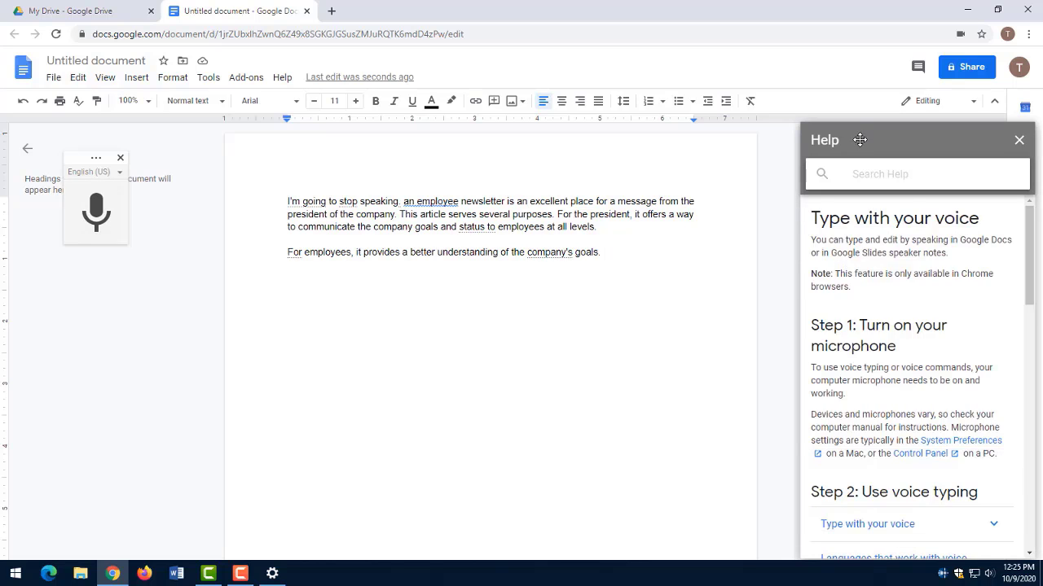
scroll(936, 326, "down", 3)
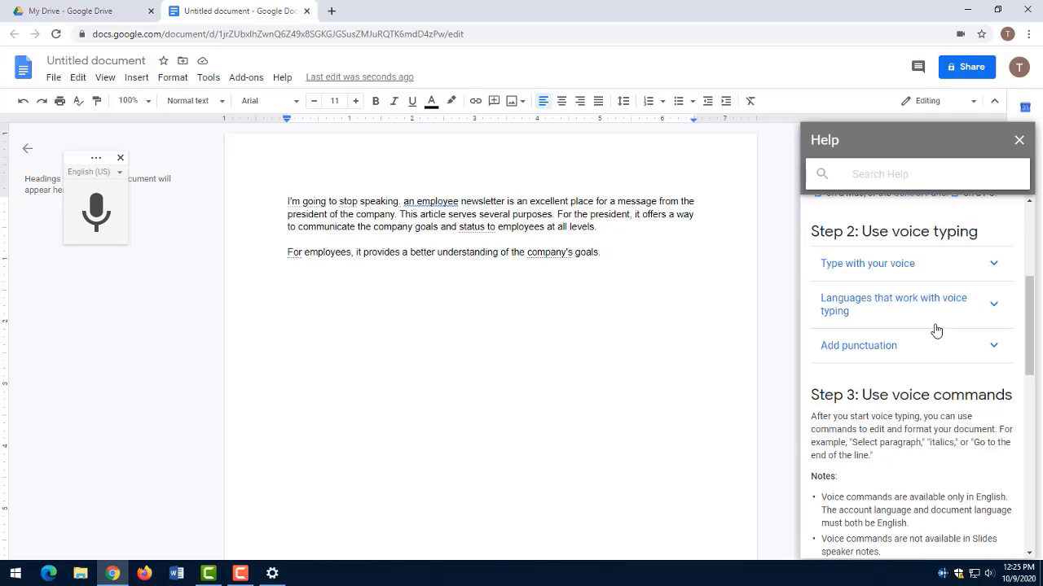
left_click(897, 271)
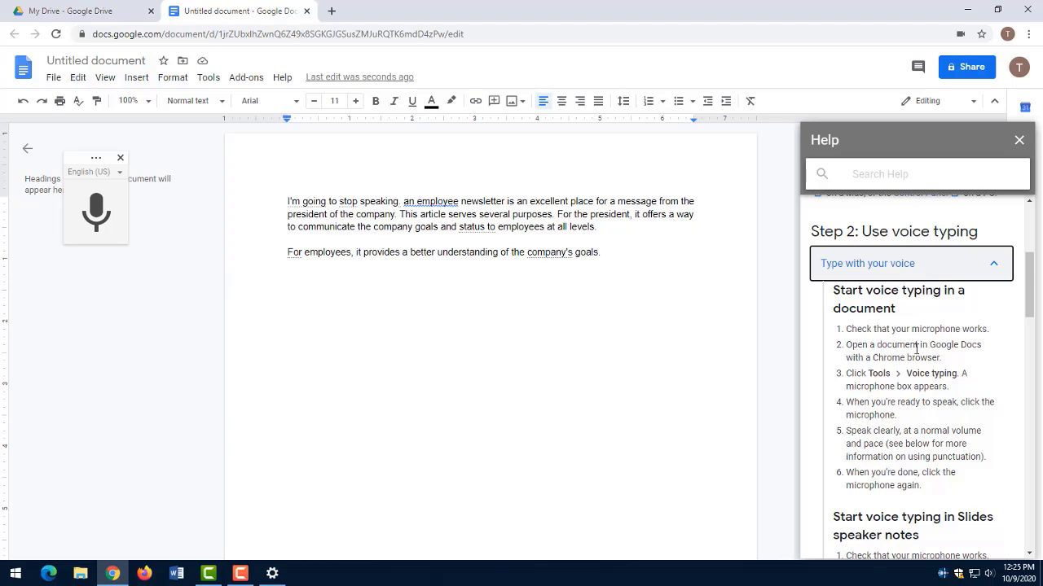
scroll(928, 367, "down", 5)
scroll(930, 366, "down", 2)
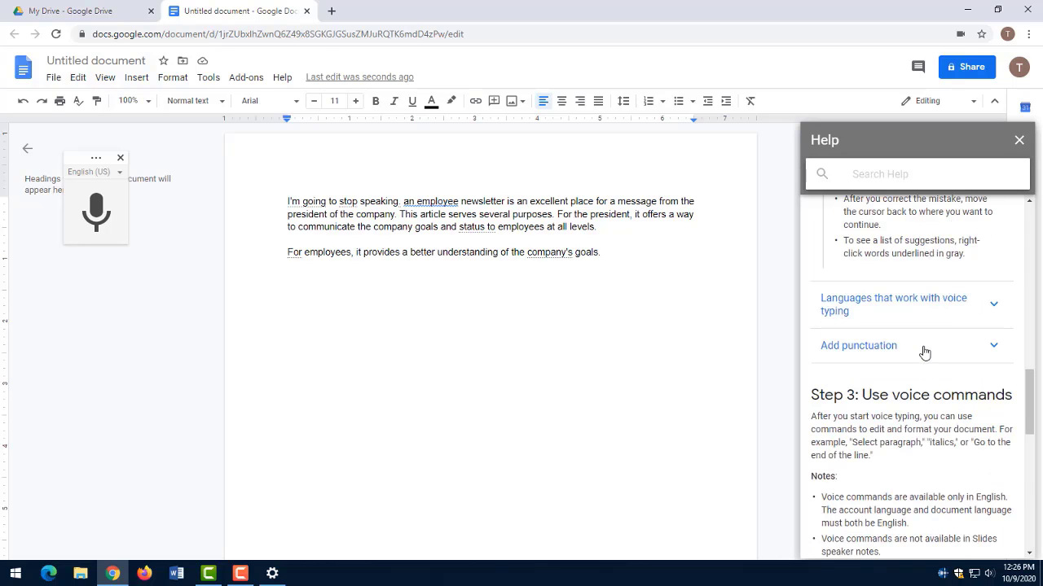
Review the help on adding punctuation, the voice command topics and the troubleshooting topics, and close the help.
left_click(922, 348)
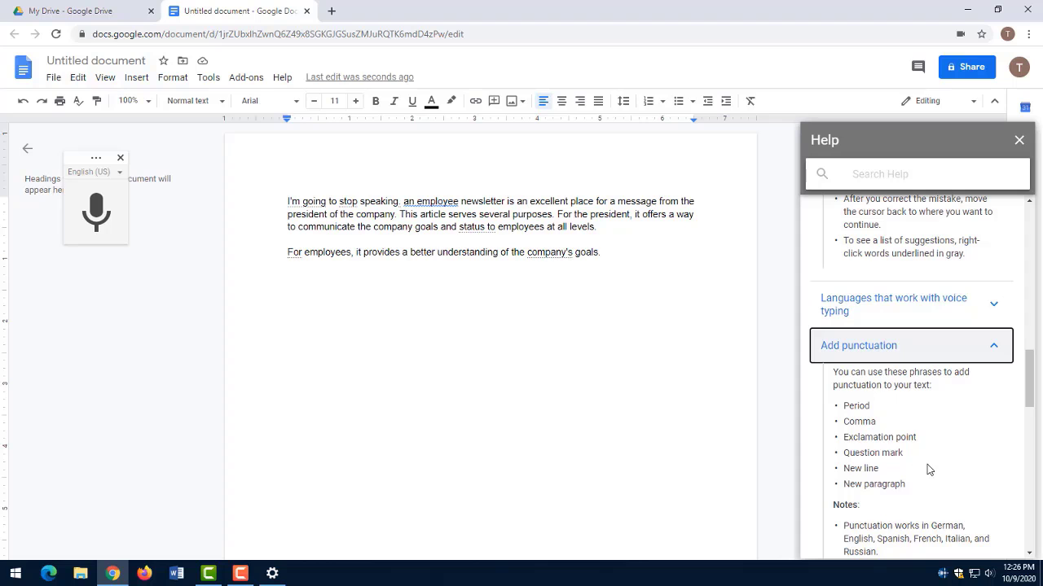
scroll(945, 464, "down", 2)
scroll(952, 458, "down", 5)
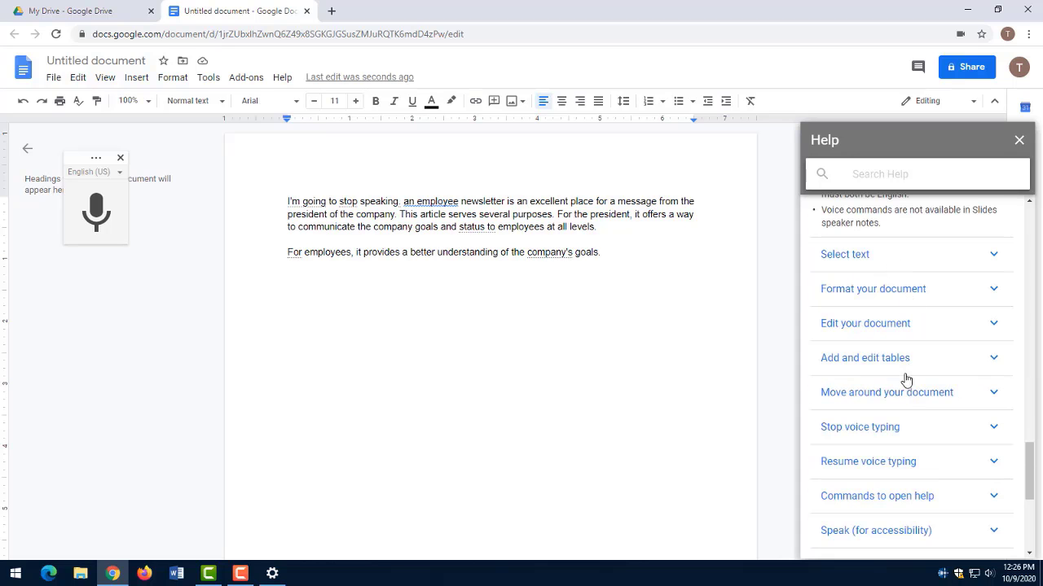
scroll(907, 391, "down", 3)
scroll(913, 399, "up", 2)
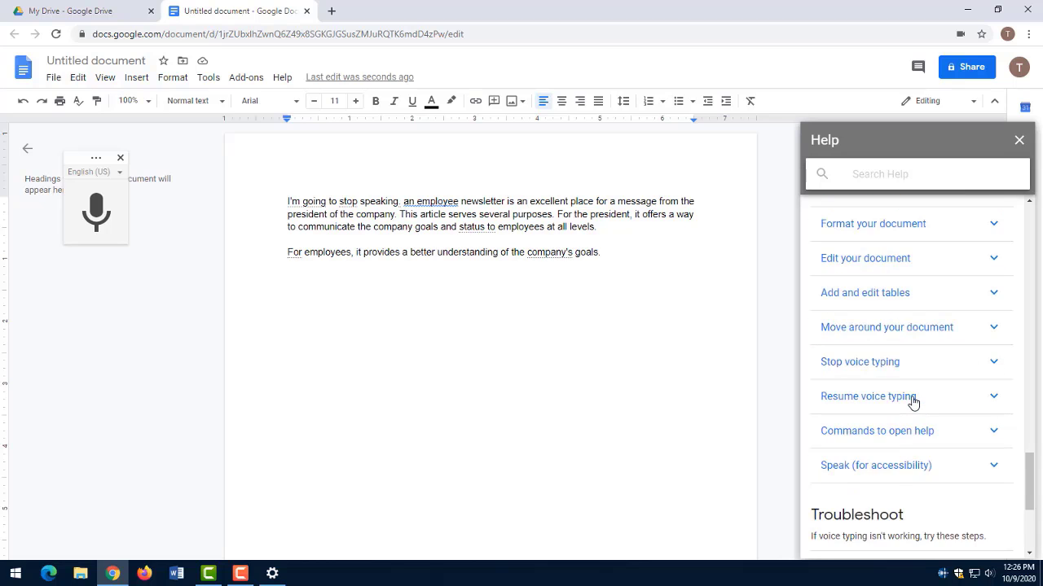
scroll(919, 429, "down", 4)
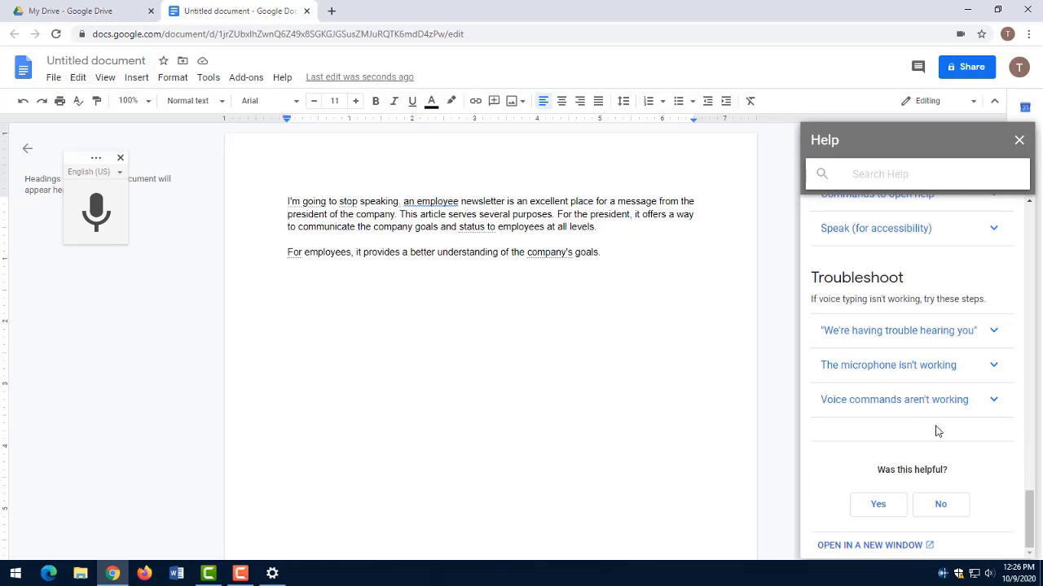
scroll(935, 431, "up", 4)
scroll(939, 433, "up", 3)
scroll(951, 432, "up", 12)
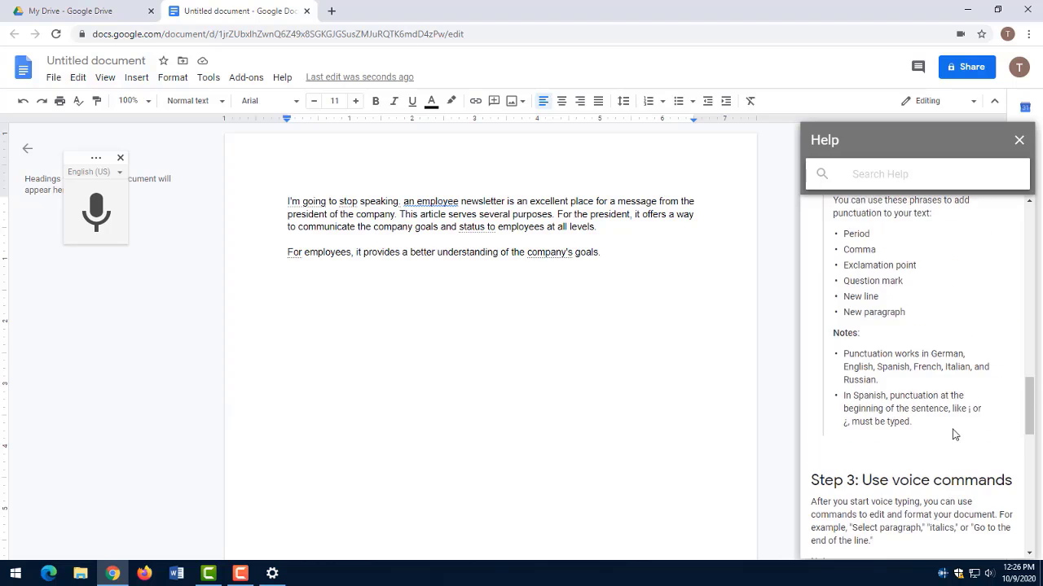
scroll(956, 437, "up", 8)
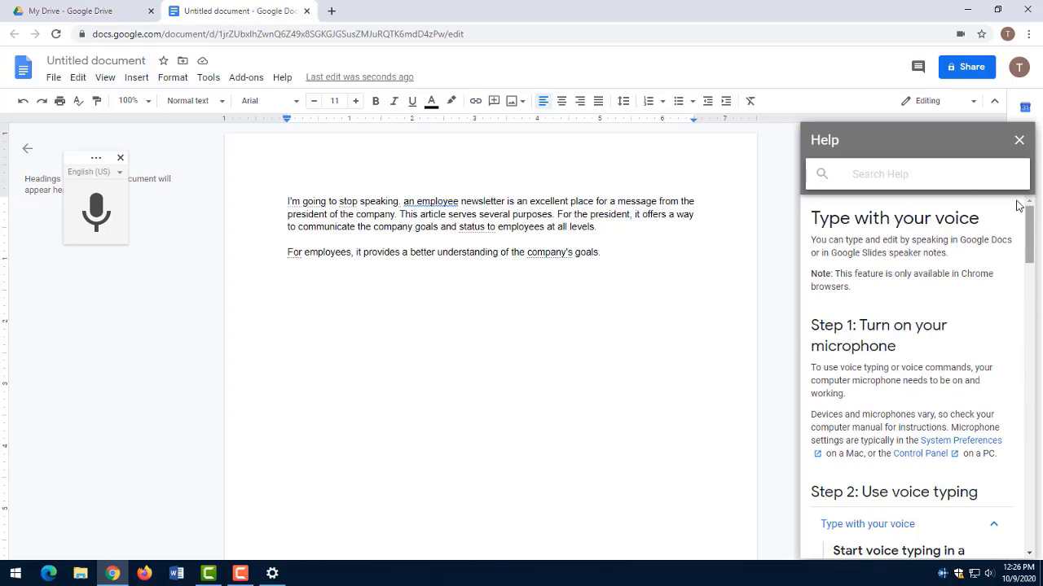
left_click(1018, 143)
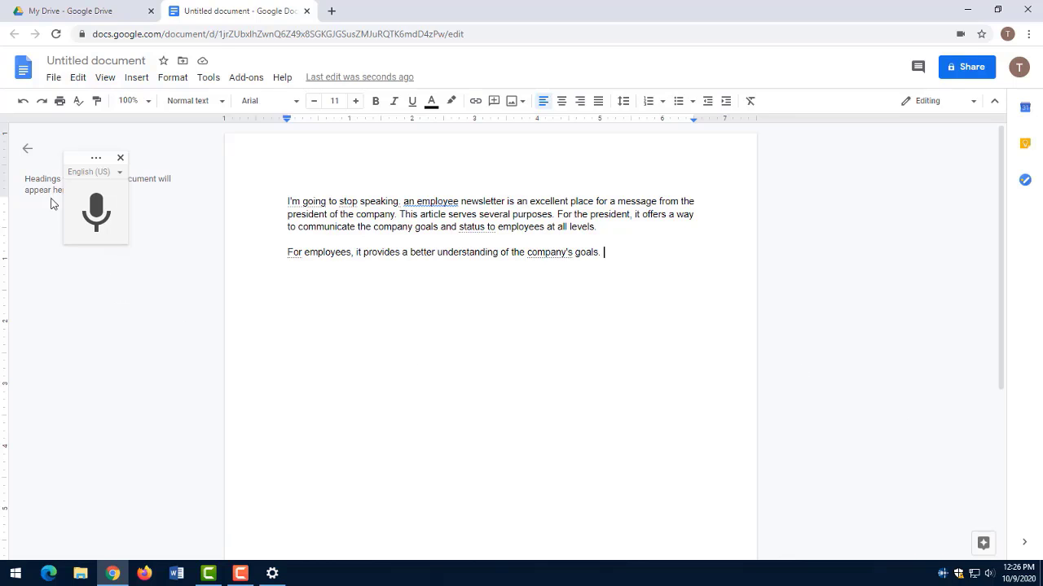
Turn the voice typing microphone back on to resume dictation at the end of the second paragraph.
left_click(97, 208)
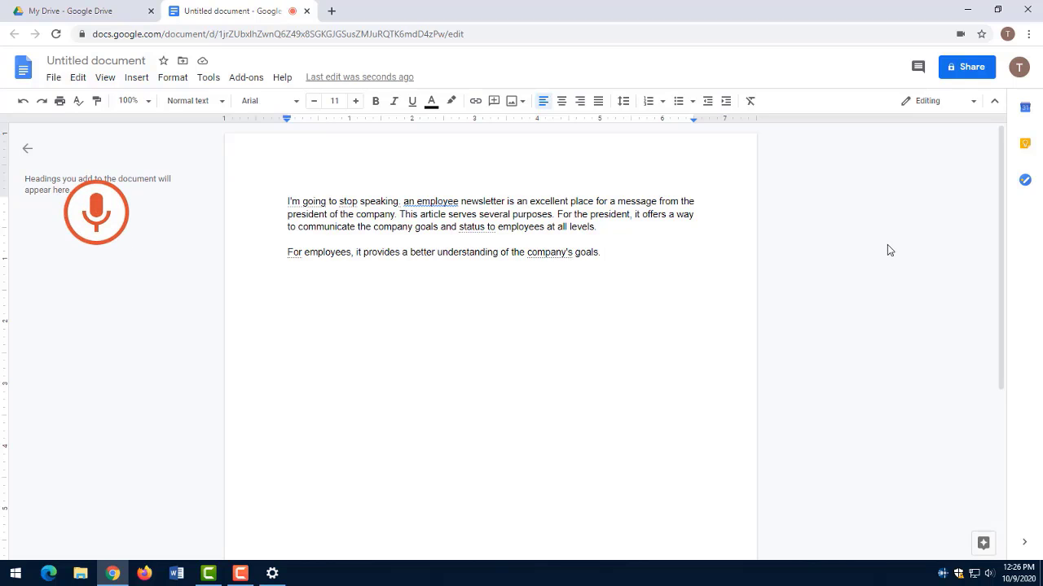